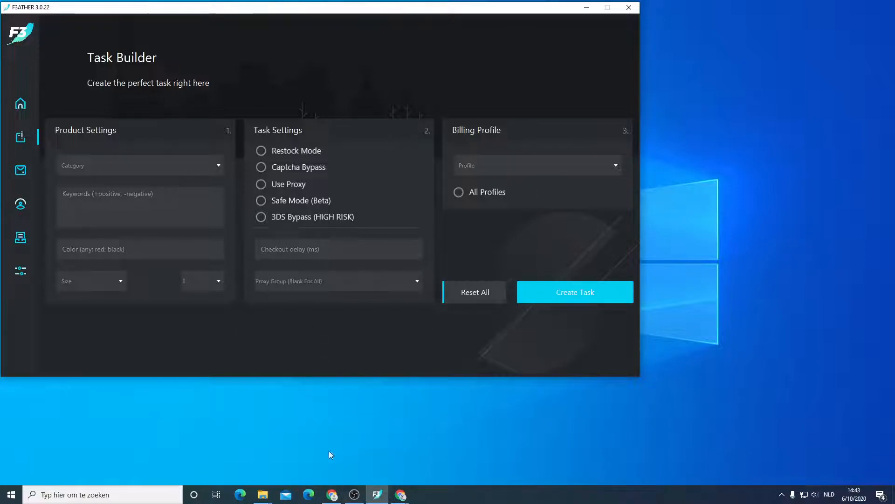
Switch to Chrome and open the keyword guide linked in the week-6 channel of the F3ATHER I/O Discord server.
click(332, 495)
click(70, 8)
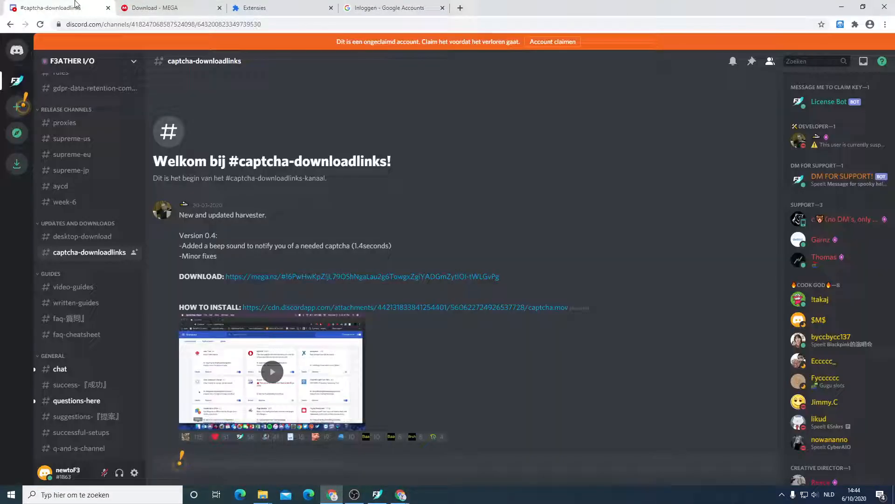
click(78, 198)
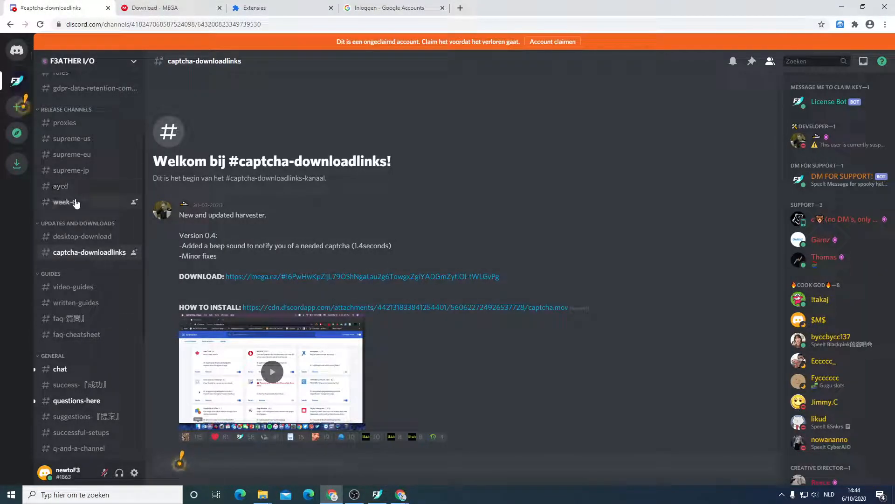
scroll(222, 275, up, 5)
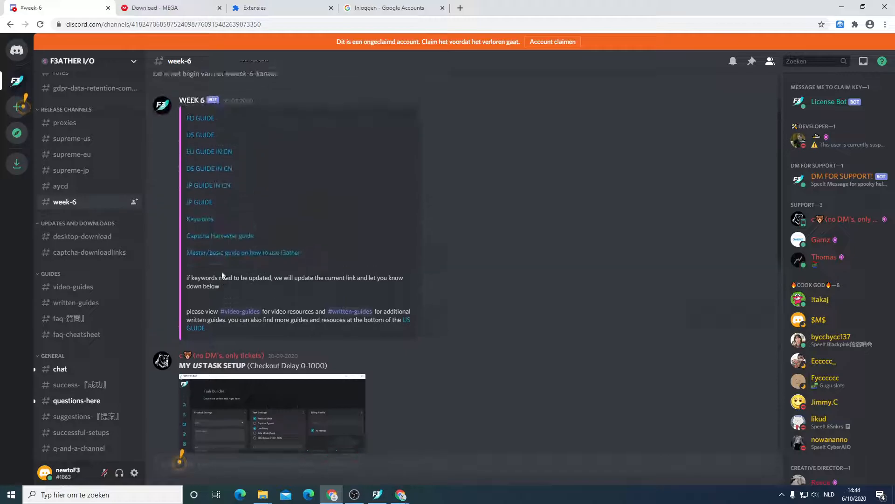
click(208, 256)
click(497, 298)
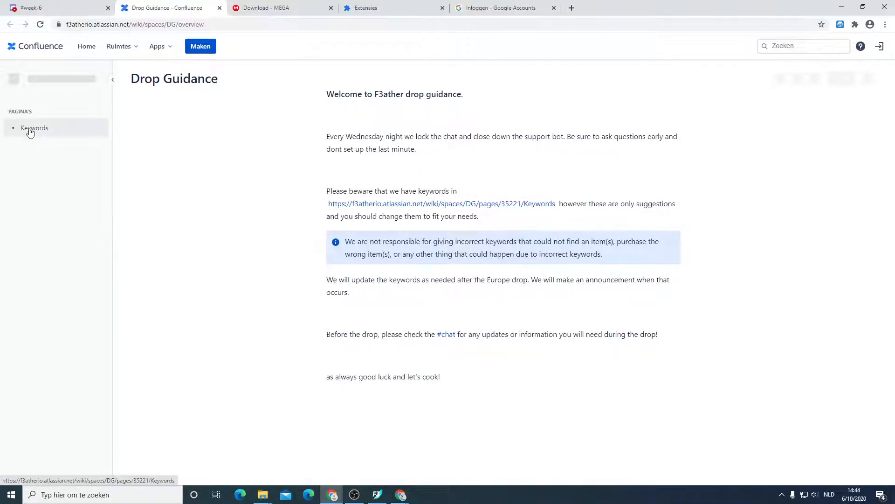
Open the Keywords page of the Drop Guidance and look up the Tops/Sweaters section.
click(31, 129)
scroll(244, 228, down, 15)
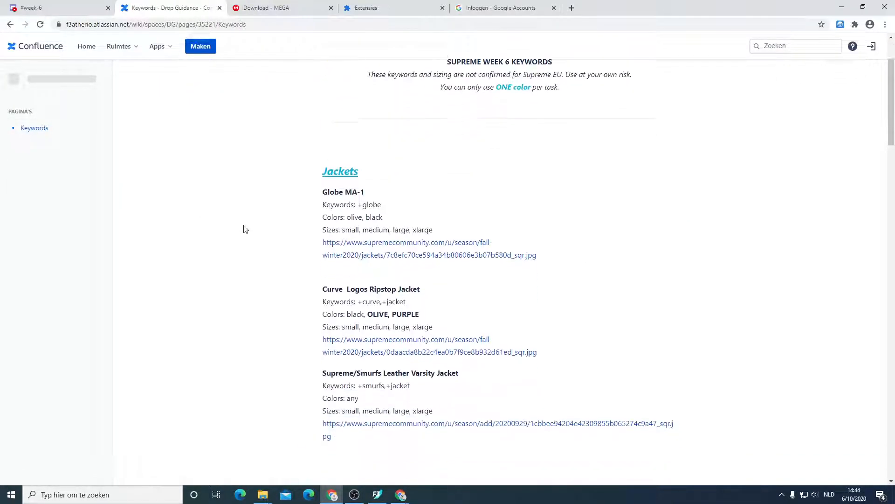
scroll(244, 228, up, 5)
scroll(244, 229, up, 4)
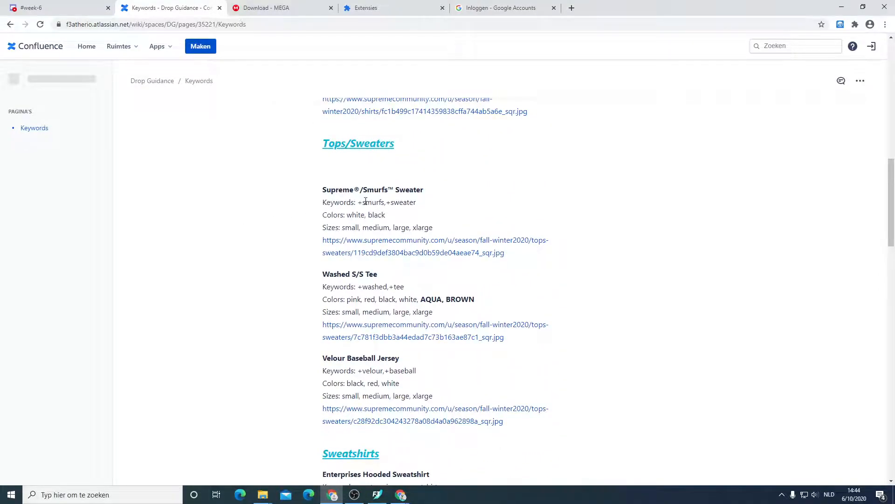
drag(322, 143, 396, 144)
Switch to F3ATHER, set the task's category to Tops/Sweaters and move the Task Builder window away from the screen corner.
click(377, 494)
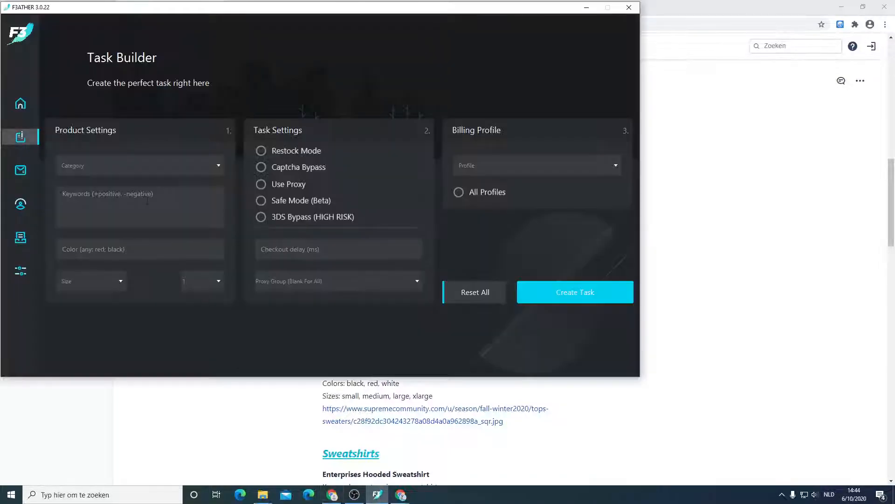
click(119, 164)
click(86, 208)
click(87, 208)
drag(109, 14, 386, 117)
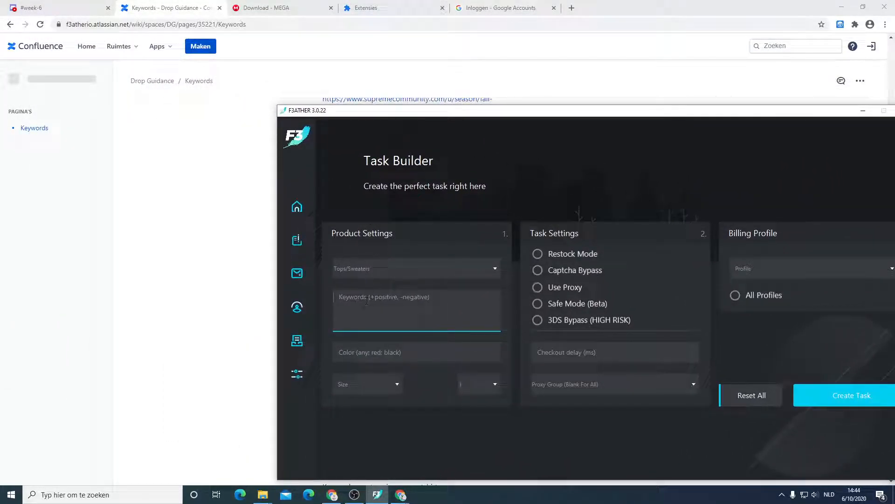
text(+)
key(BackSpace)
text(+)
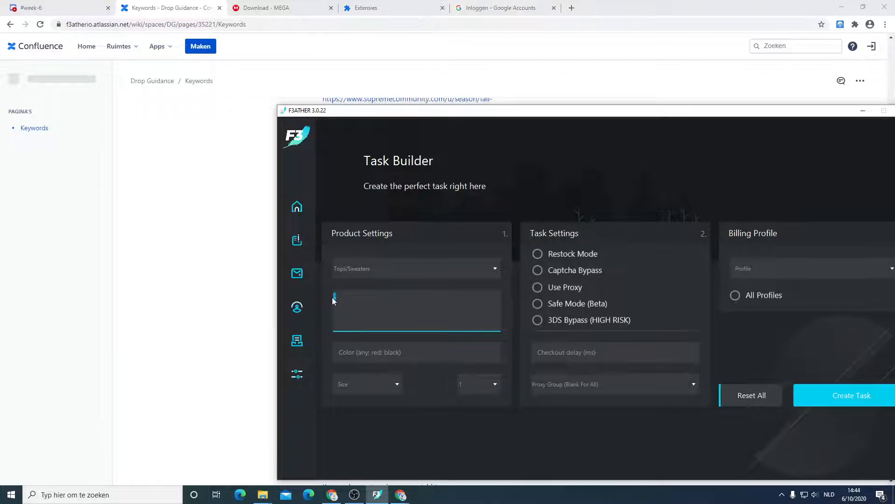
double_click(339, 298)
text(-smurf)
drag(360, 299, 318, 295)
click(339, 300)
key(BackSpace)
Check the Supreme/Smurfs Sweater entry on the Keywords page and enter +smurfs,+sweater as the task's keywords.
drag(380, 124, 427, 251)
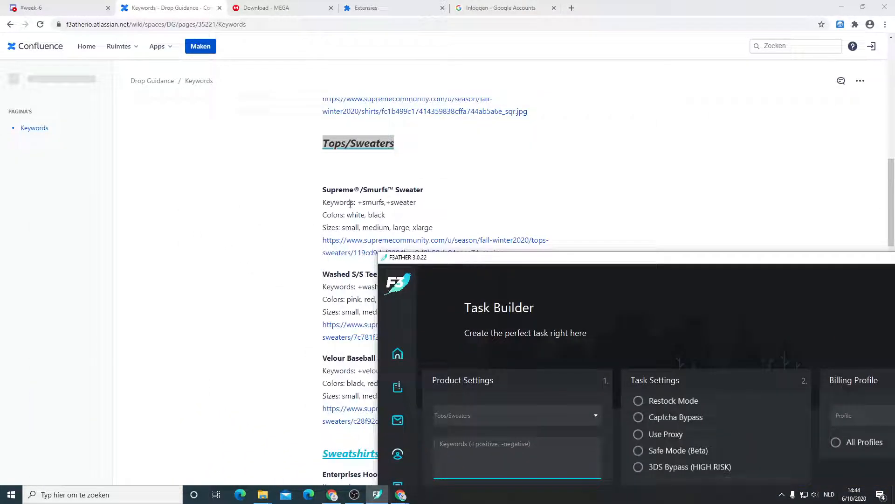
drag(358, 202, 407, 202)
click(401, 494)
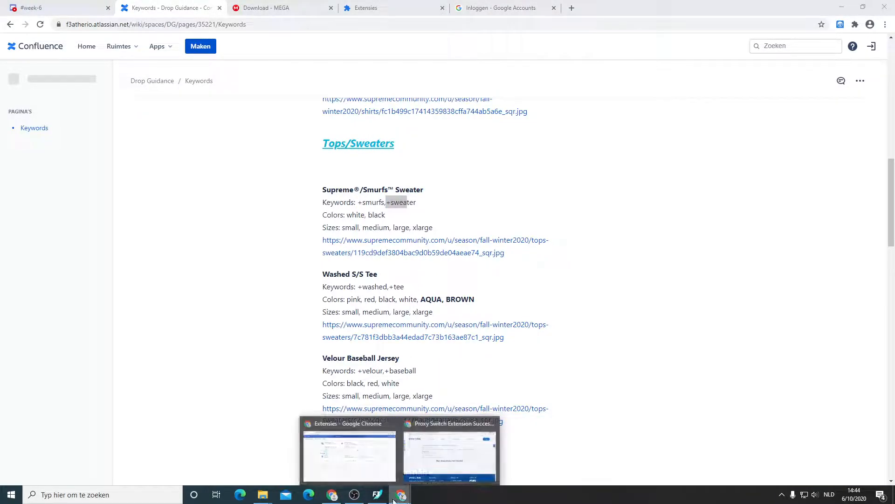
click(380, 496)
drag(521, 258, 500, 119)
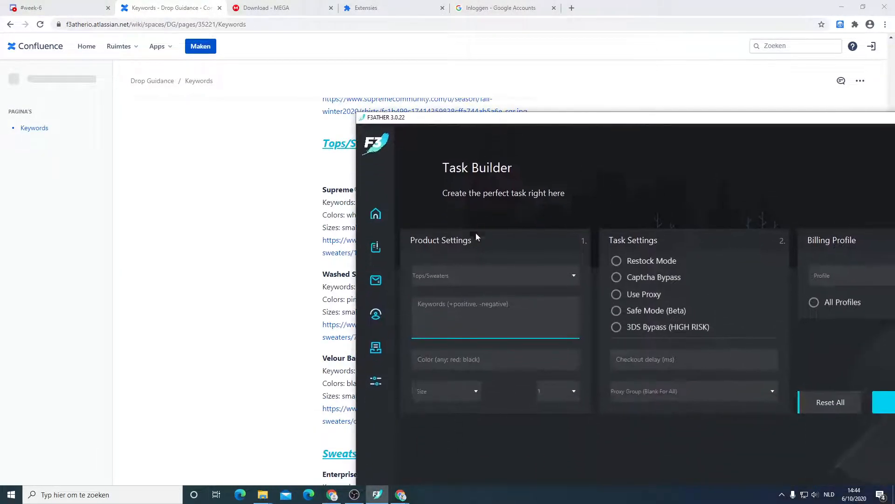
click(469, 300)
text(+smurfs,+sweater)
Move the Task Builder aside to uncover the sweater's listed colors and set the task's color to white.
click(455, 346)
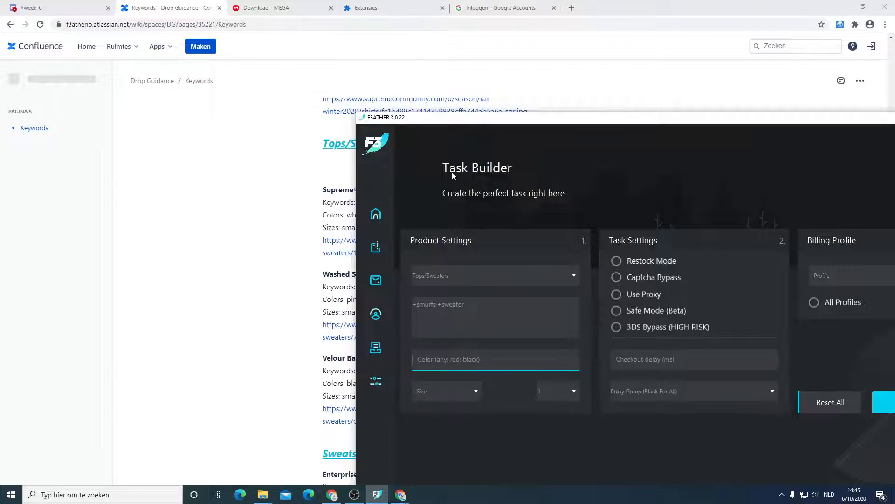
mouse_move(406, 120)
mouse_down()
mouse_move(412, 93)
mouse_move(408, 115)
mouse_up()
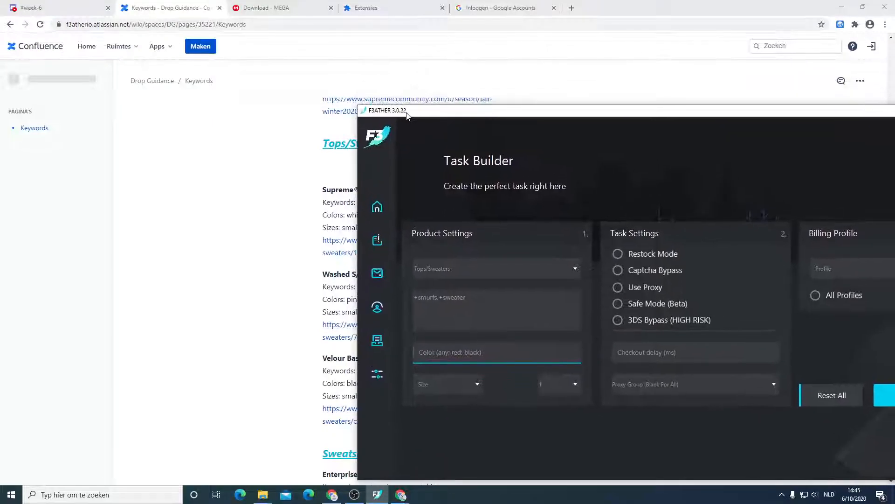
click(415, 297)
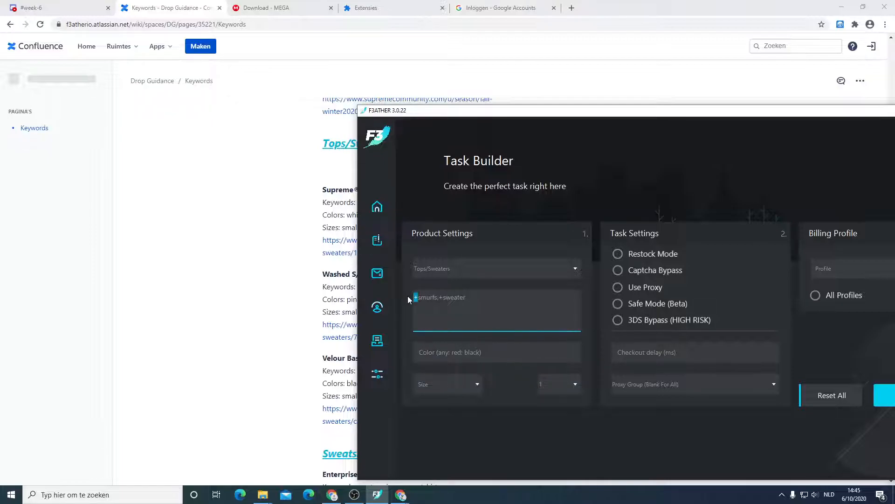
click(449, 351)
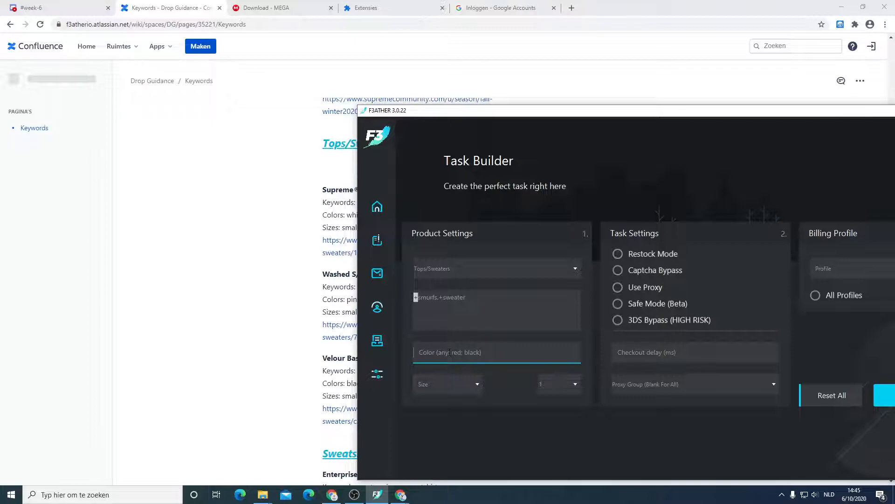
click(416, 297)
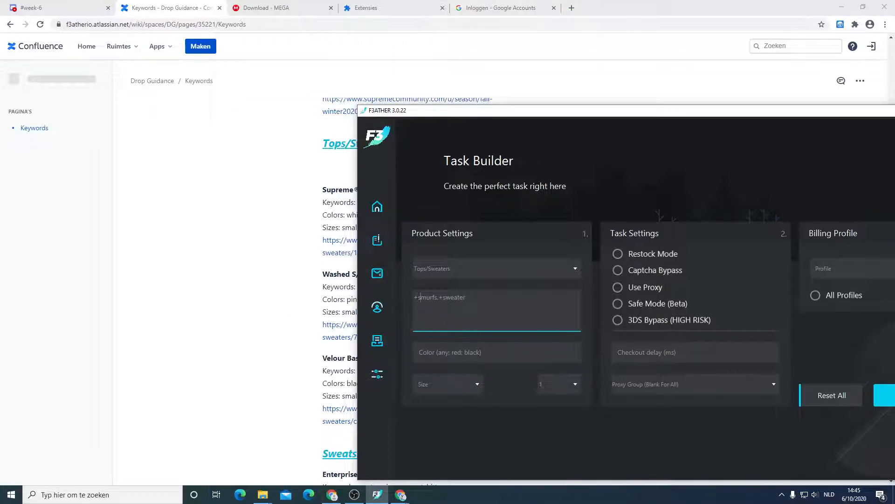
drag(419, 110, 471, 109)
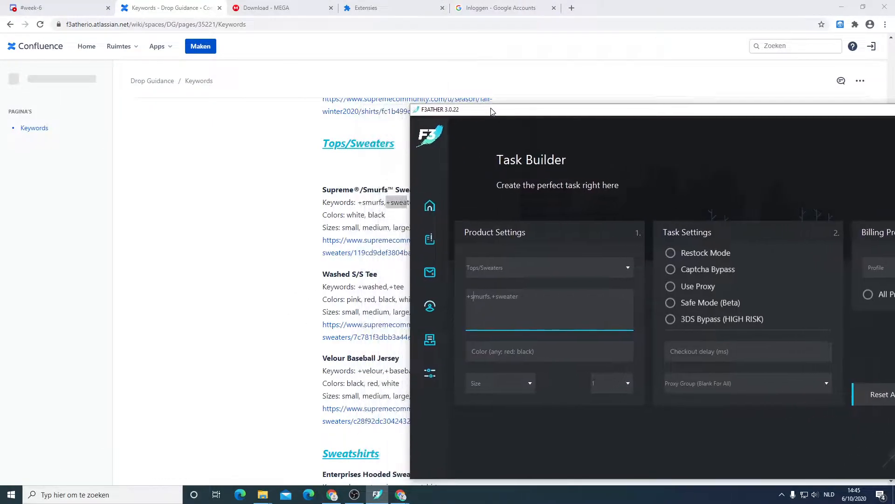
click(508, 352)
text(white)
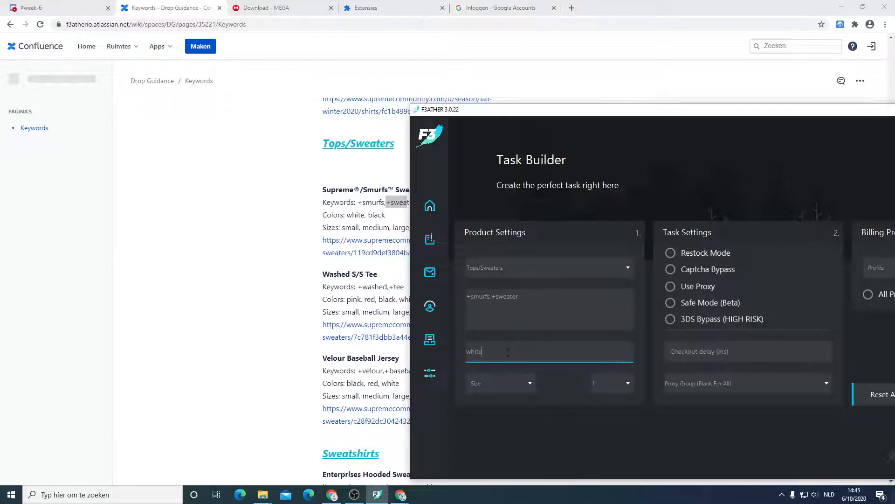
Set the task's size to Smallest, then change it to Largest.
click(499, 391)
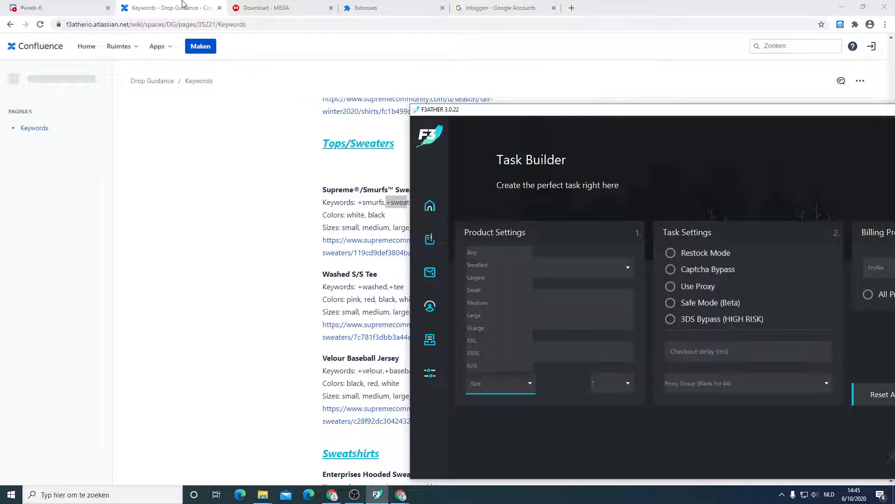
click(488, 265)
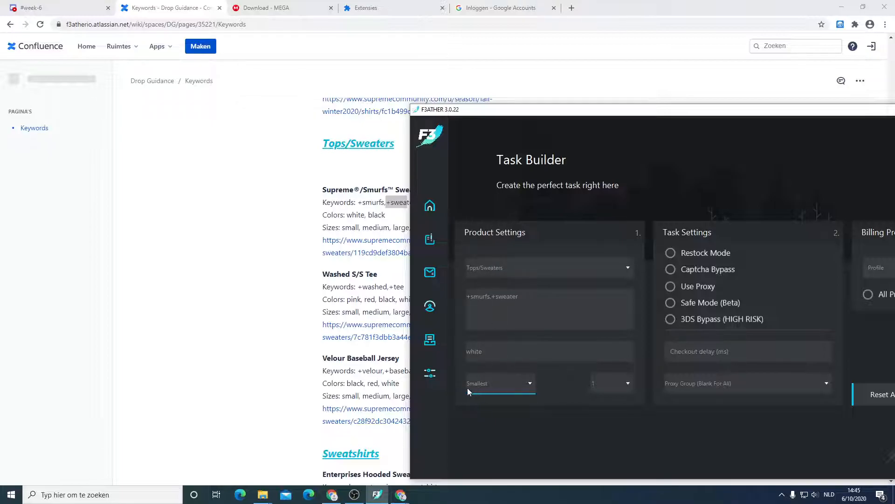
click(506, 384)
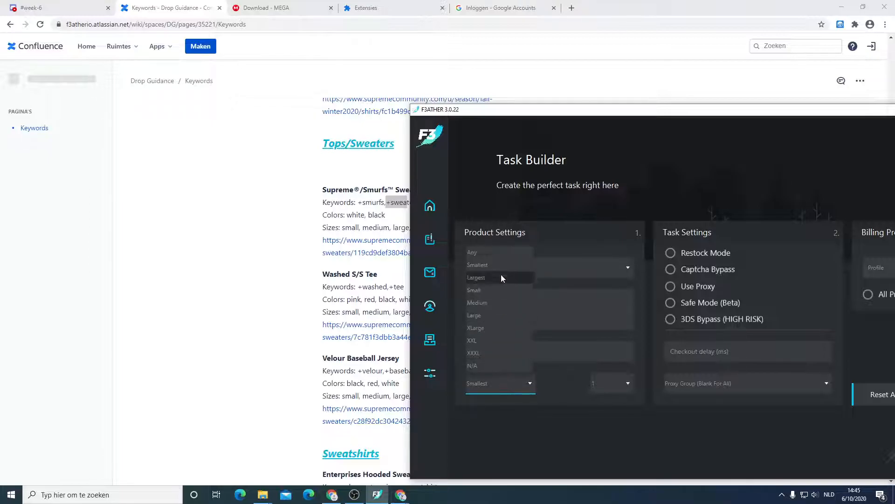
click(500, 279)
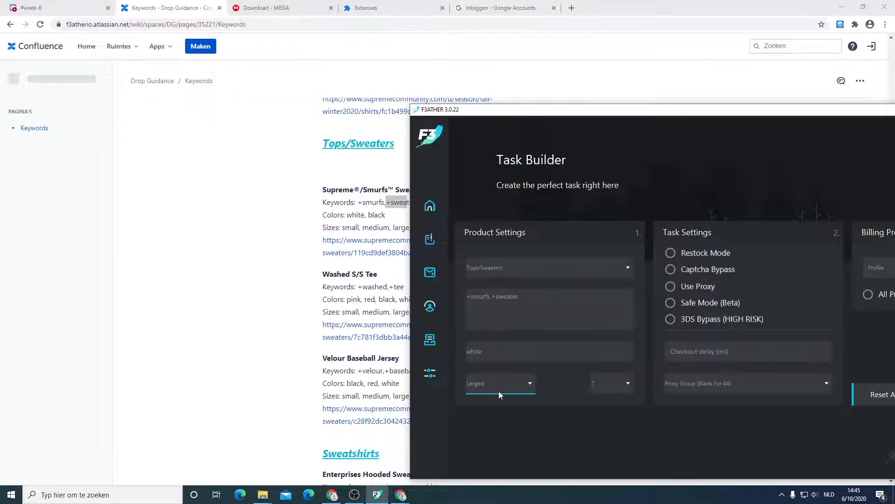
Review the available size and category options in the product settings without changing either.
click(488, 383)
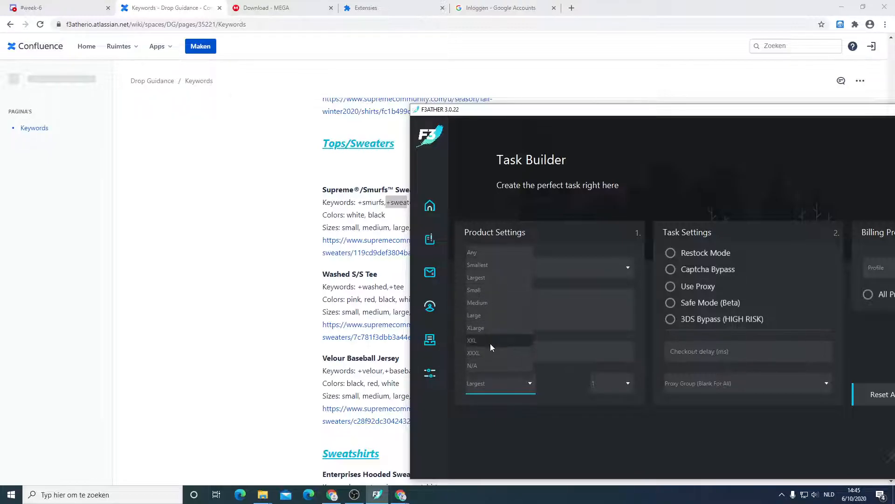
scroll(488, 303, down, 3)
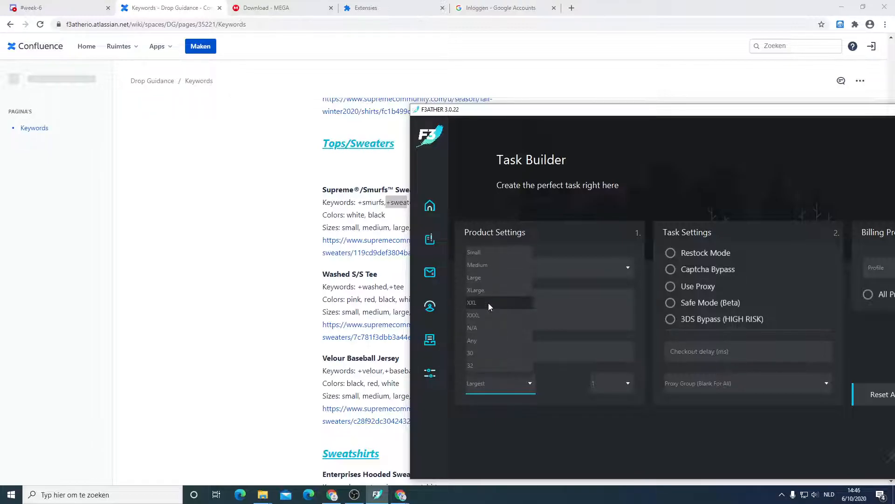
scroll(485, 324, down, 6)
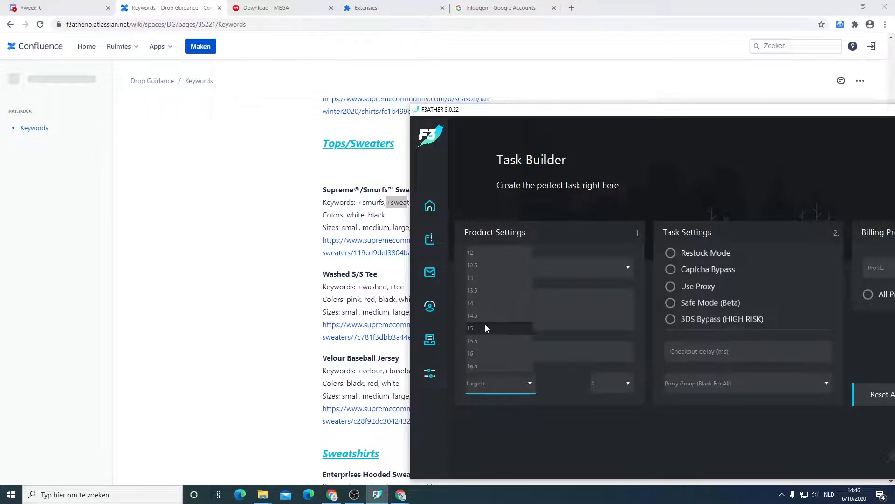
click(554, 387)
click(504, 265)
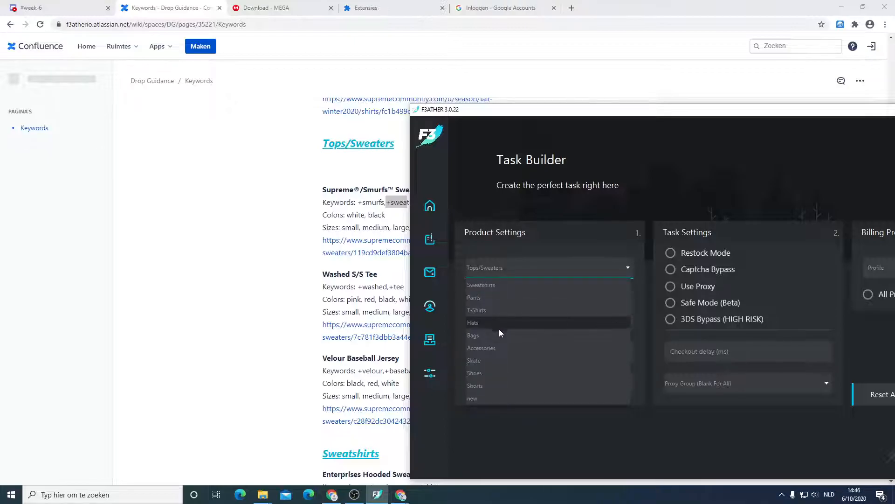
click(507, 443)
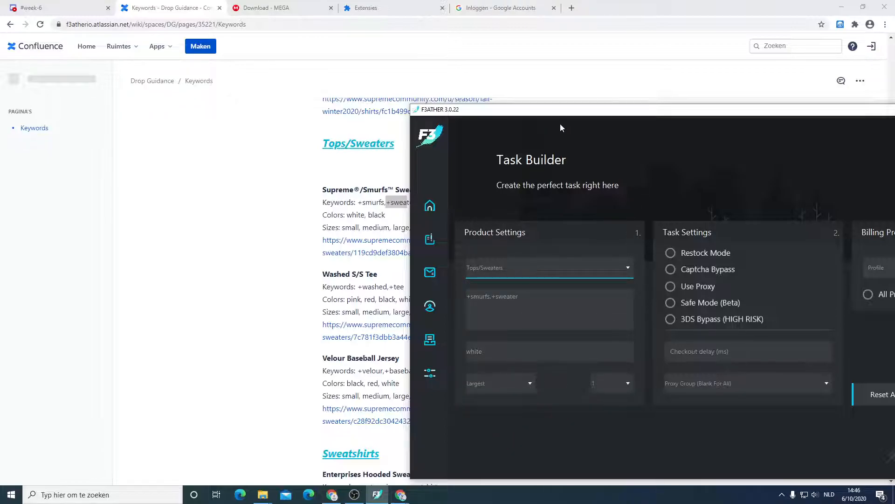
Bring the F3ATHER window back in front and reposition it so the whole task form is in view.
drag(505, 111, 300, 110)
scroll(300, 110, up, 2)
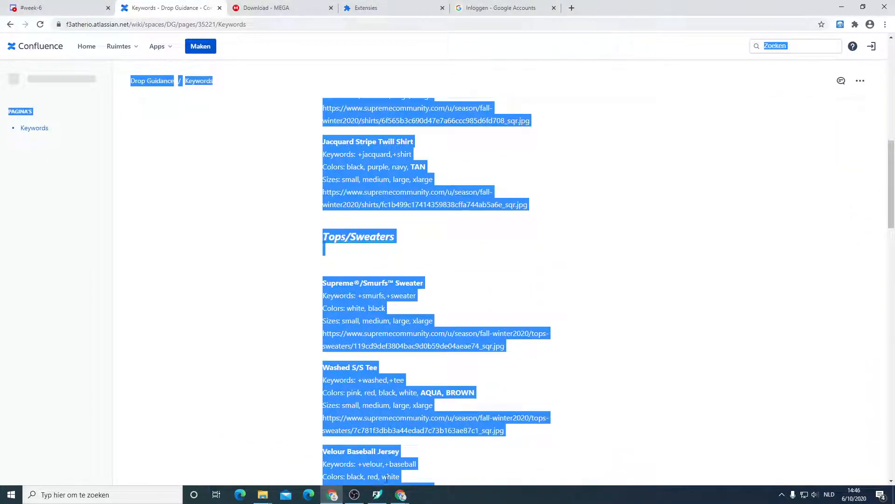
click(377, 493)
drag(429, 46, 347, 29)
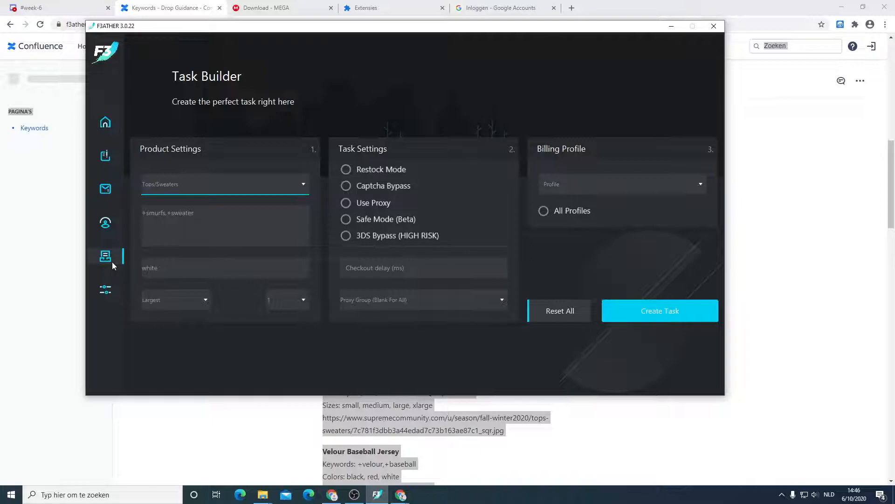
click(374, 221)
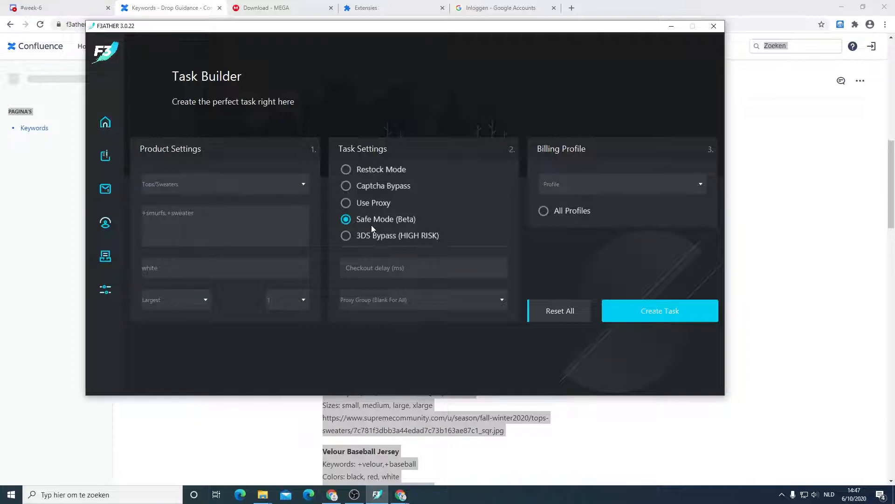
click(371, 225)
click(376, 239)
Switch to the Discord tab and view the server's chat channel.
click(83, 8)
click(70, 372)
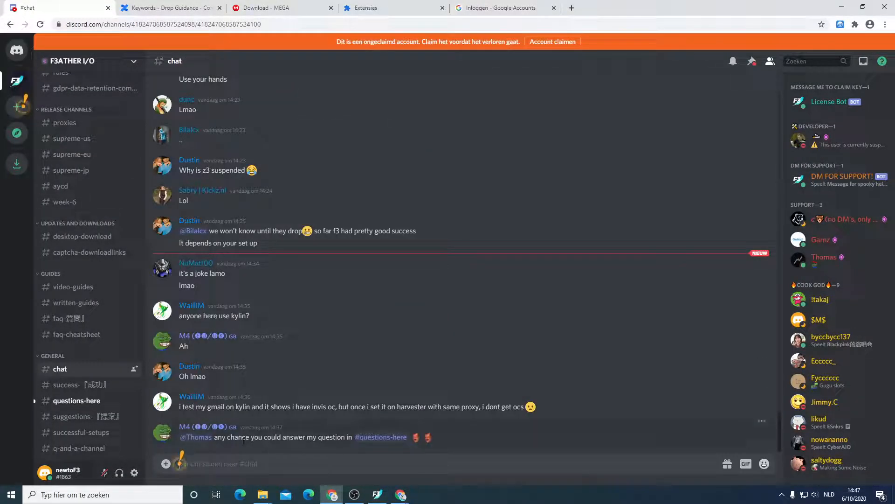
Switch back to F3ATHER, enable 3DS Bypass for the task, and set the checkout delay to 1000 ms.
click(377, 495)
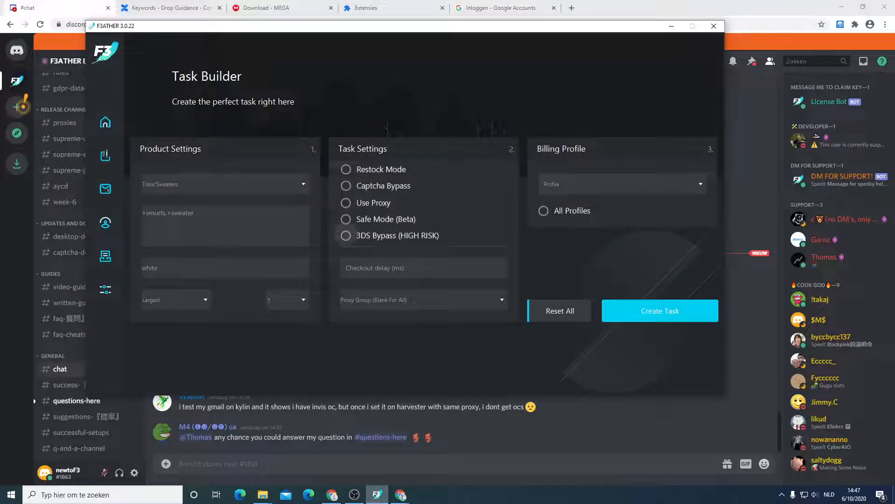
click(367, 238)
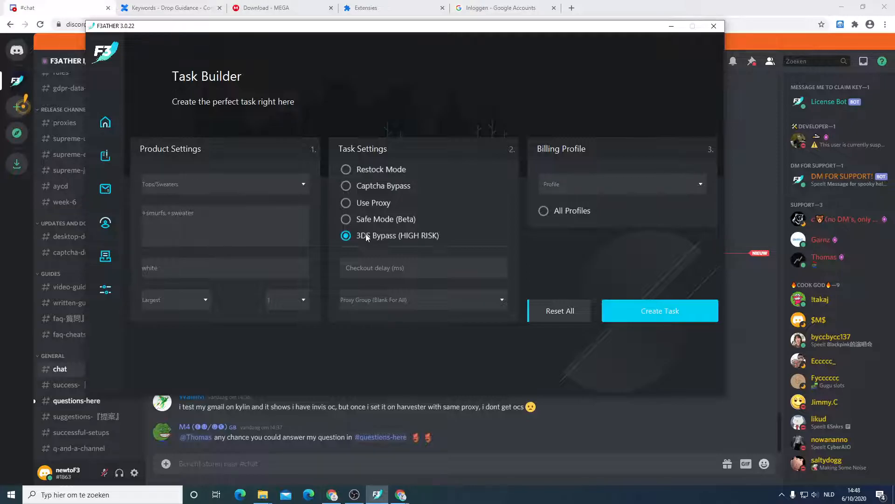
click(376, 270)
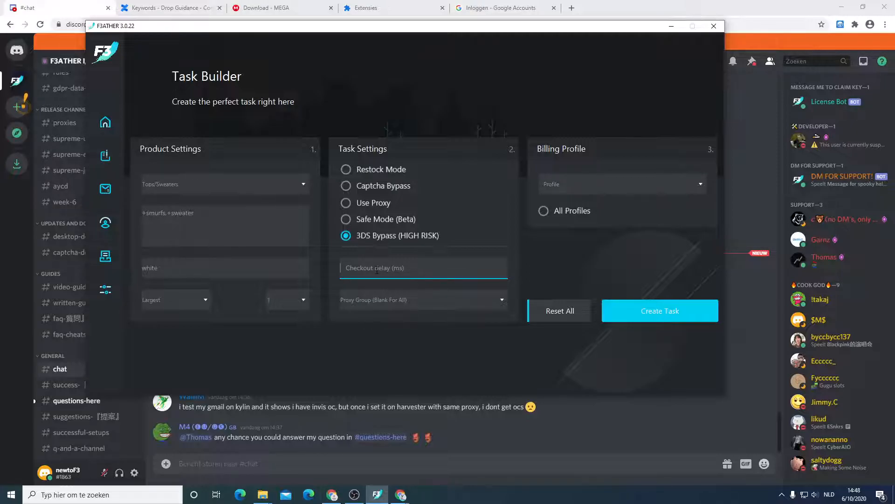
text(1000)
double_click(374, 265)
Assign the f3ather1 billing profile and create the white Smurfs sweater task.
click(567, 186)
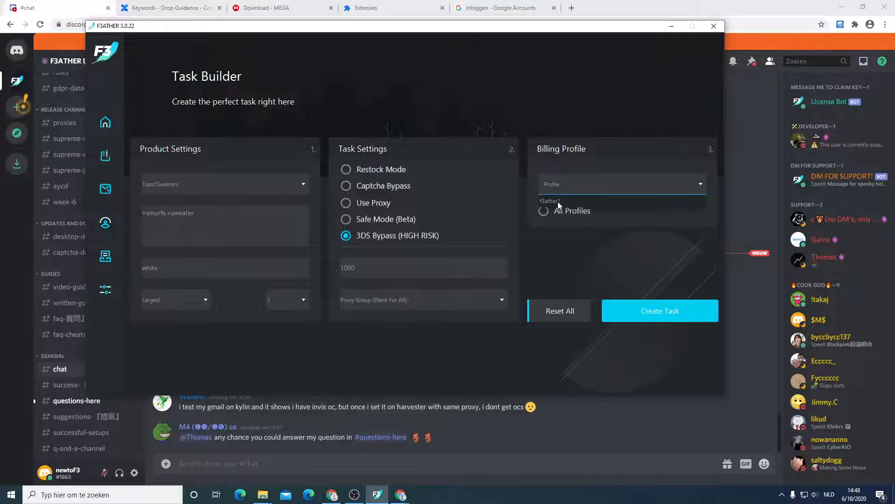
click(558, 201)
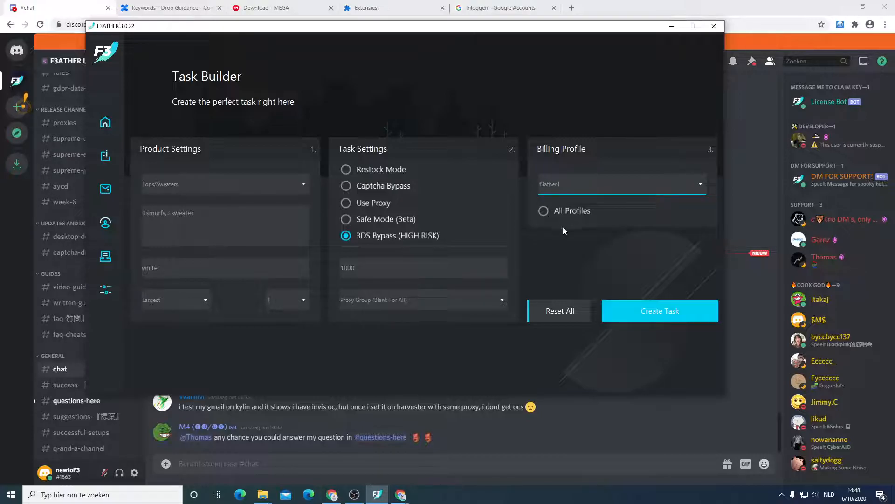
click(637, 321)
Review the available billing profiles and switch the billing choice to All Profiles.
click(583, 193)
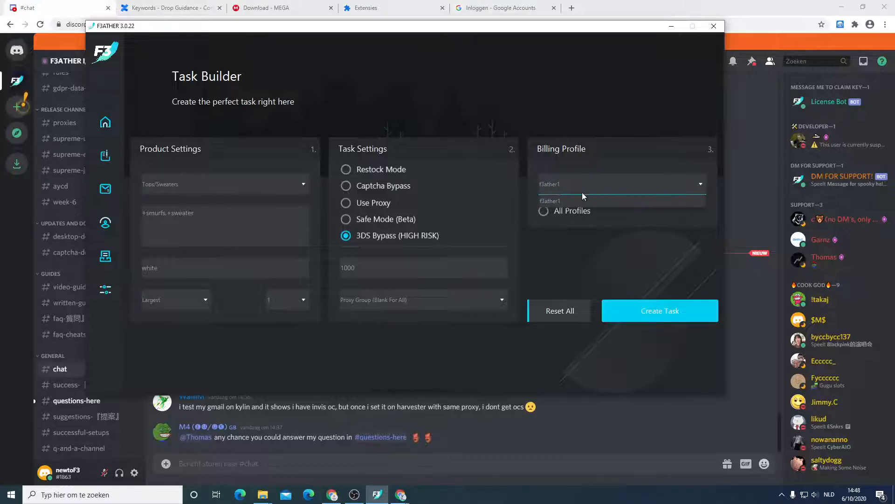
click(577, 248)
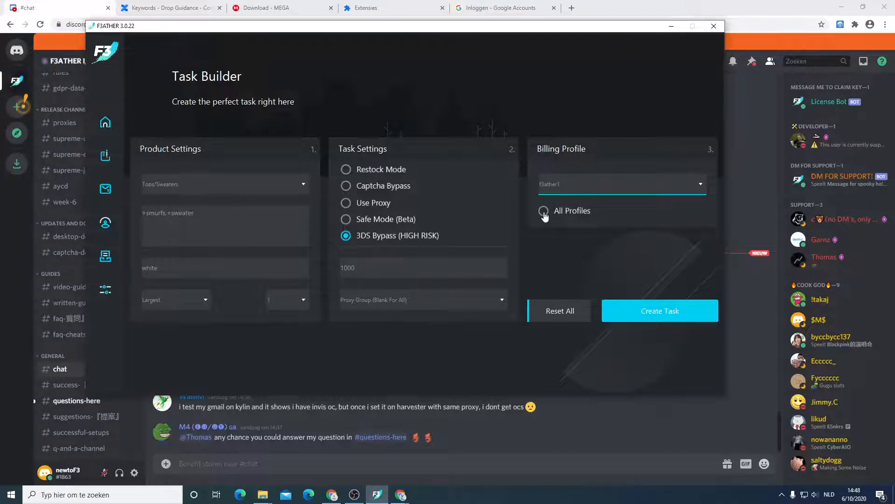
click(544, 212)
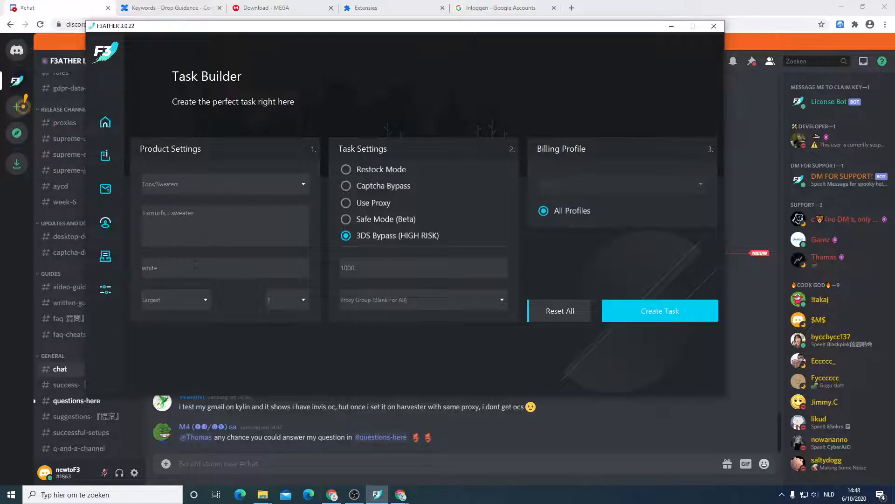
Check the sweater task in the task list, briefly comparing it with its settings in the task builder.
click(102, 189)
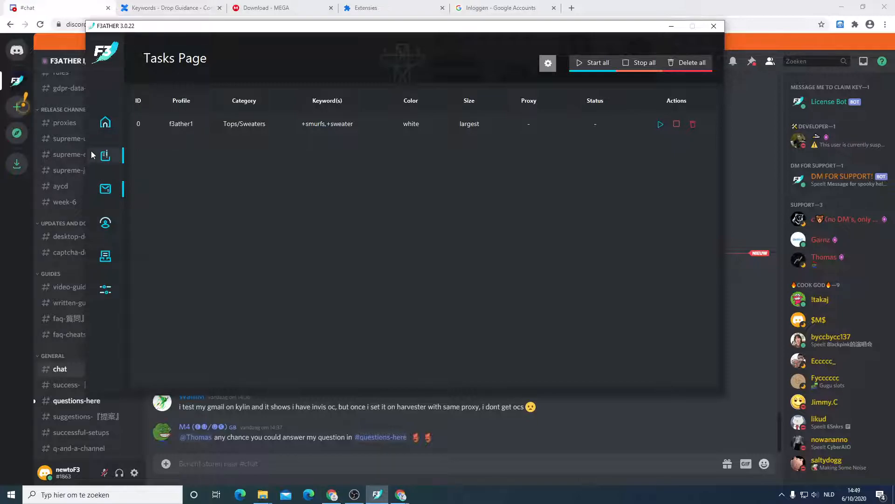
click(105, 155)
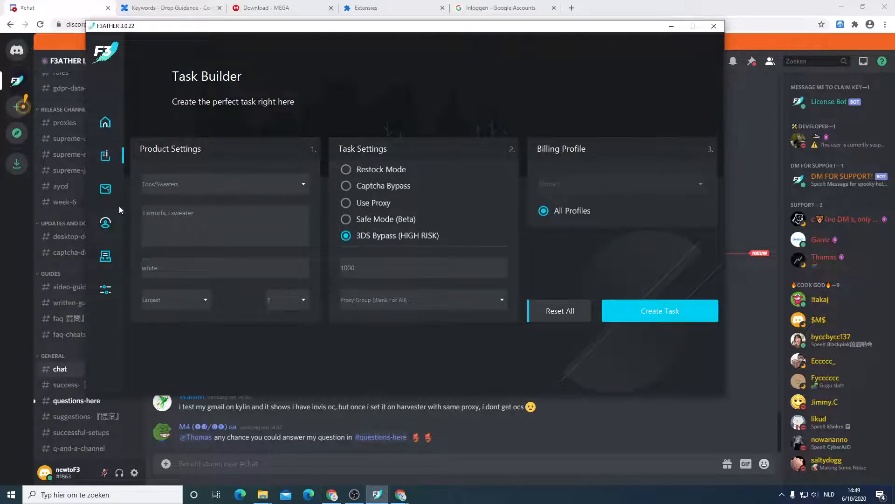
click(106, 190)
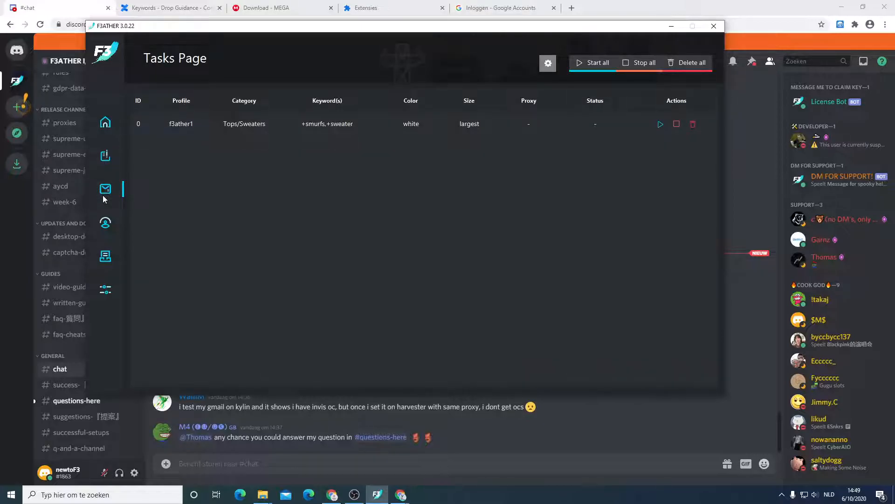
Minimize the browser, move the F3ATHER window into a corner of the desktop, and revisit the task builder before returning to the task list.
click(842, 5)
drag(463, 37, 378, 21)
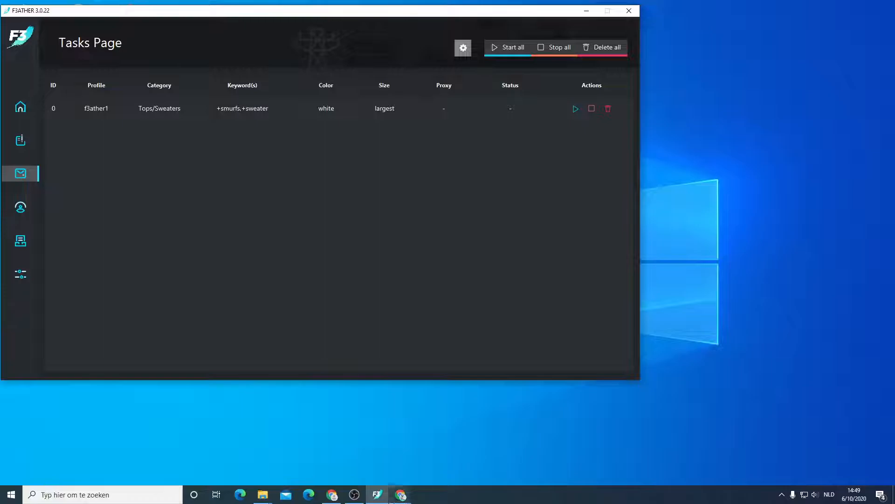
click(20, 145)
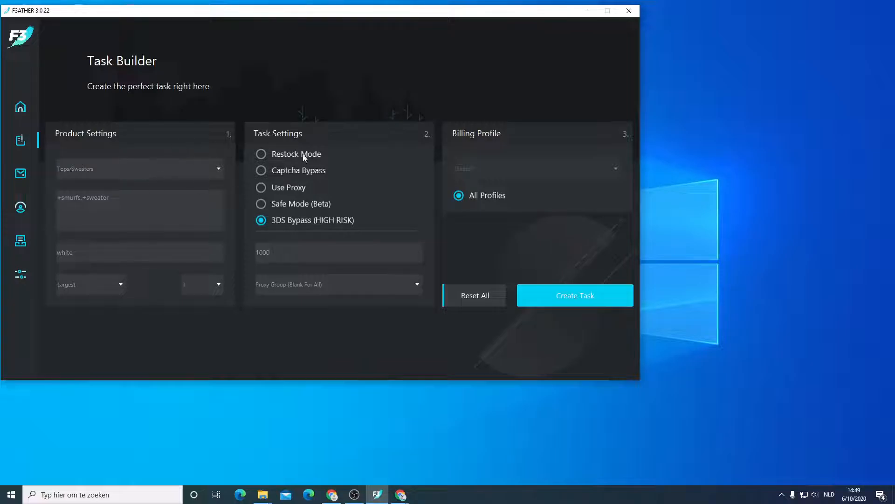
click(20, 174)
Open the Captcha Window through the Chrome extension and place it on the free desktop area beside F3ATHER.
click(332, 495)
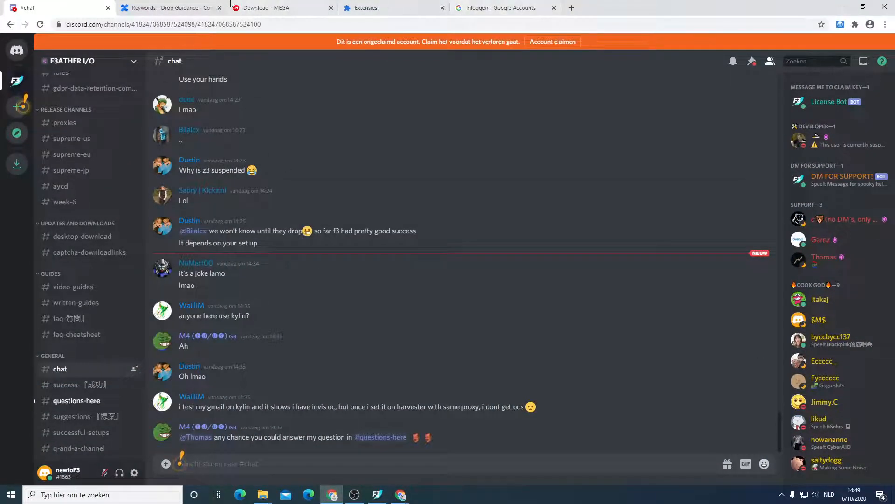
click(839, 24)
click(708, 224)
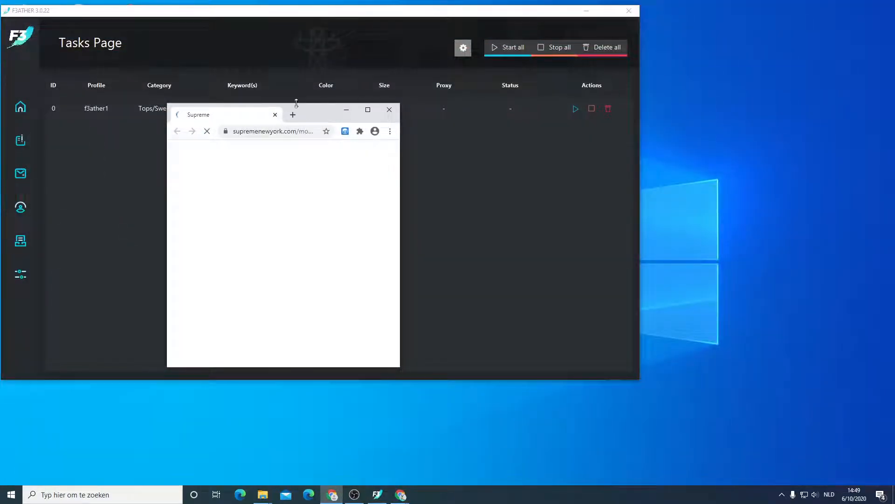
drag(316, 124, 813, 242)
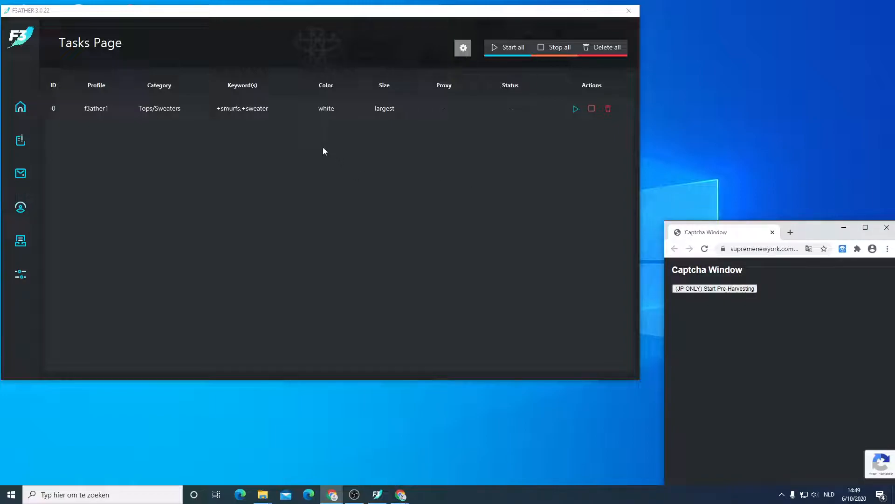
drag(810, 232, 806, 17)
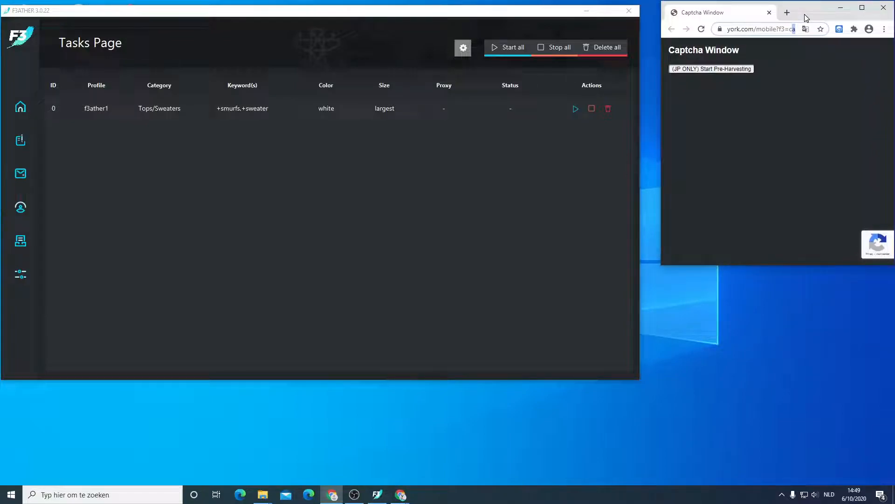
Delete the white Smurfs sweater task from the F3ATHER task list.
click(556, 169)
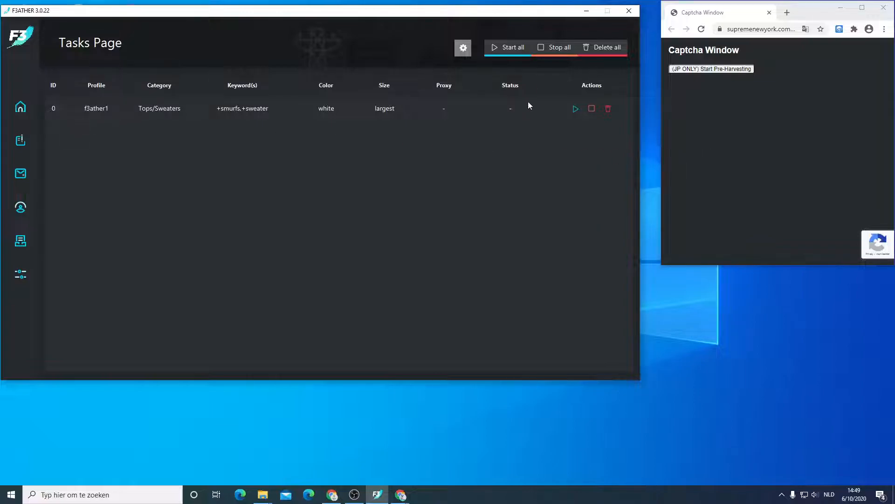
click(608, 108)
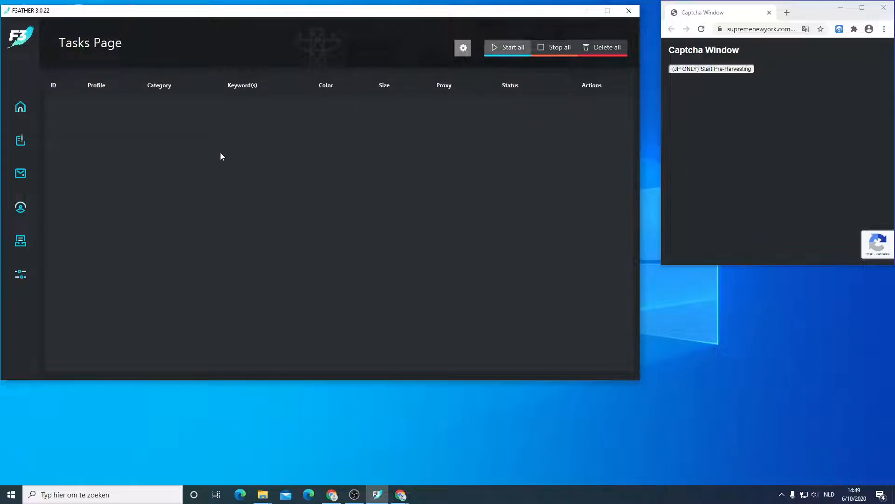
In the task builder, set the category to Accessories and the keywords to +hanes,+boxer.
click(20, 140)
click(106, 174)
click(88, 286)
key(Tab)
text(+hanes)
key(Tab)
click(111, 198)
text(,+b)
text(oxlo)
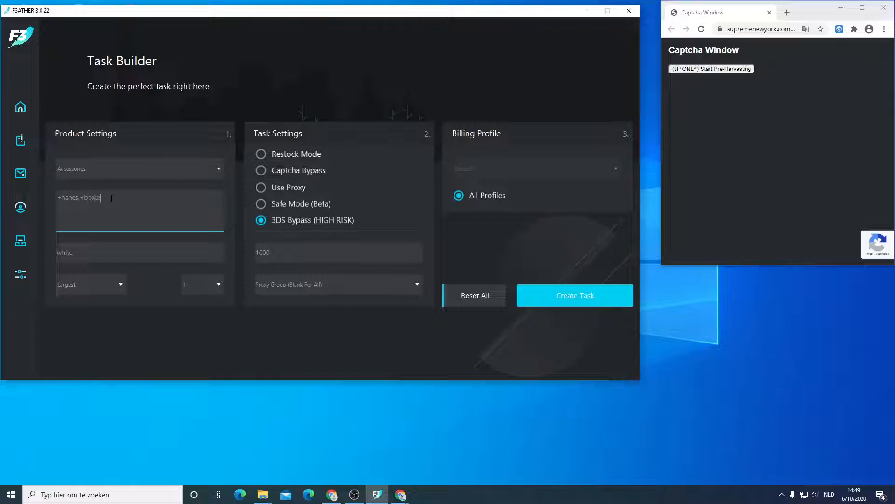
key(Tab)
Create the Hanes boxer task and start it from the task list.
click(550, 294)
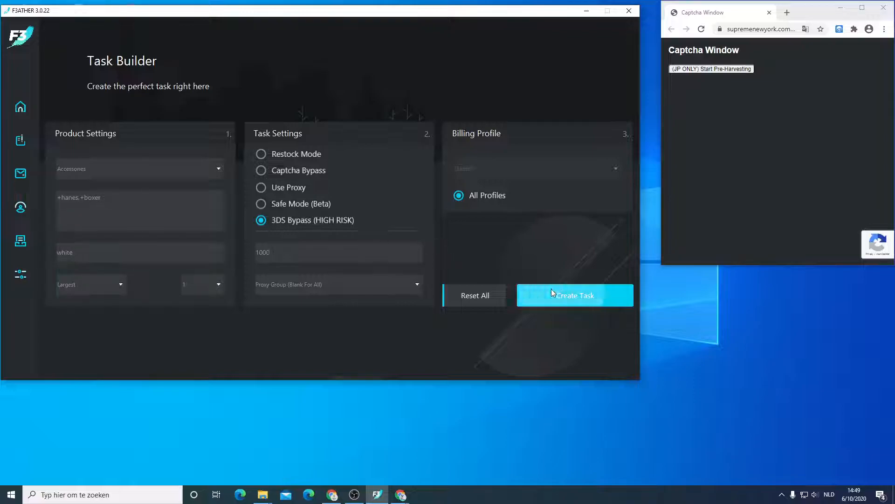
click(21, 173)
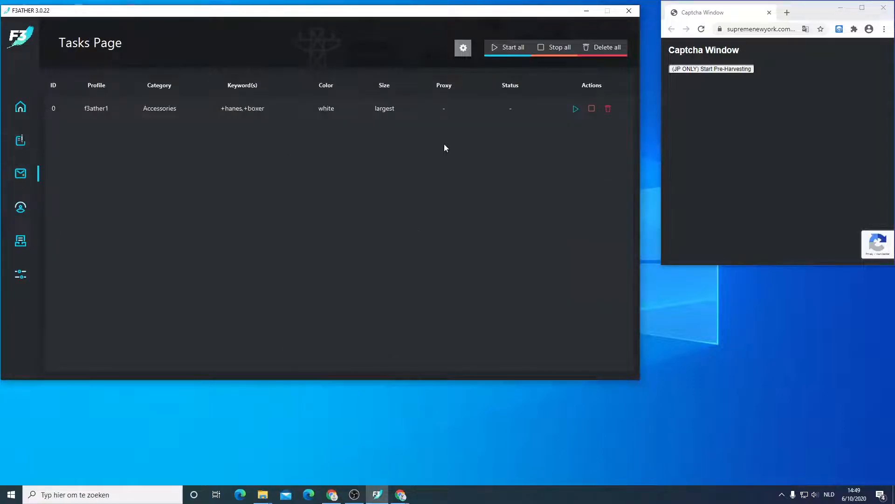
click(575, 109)
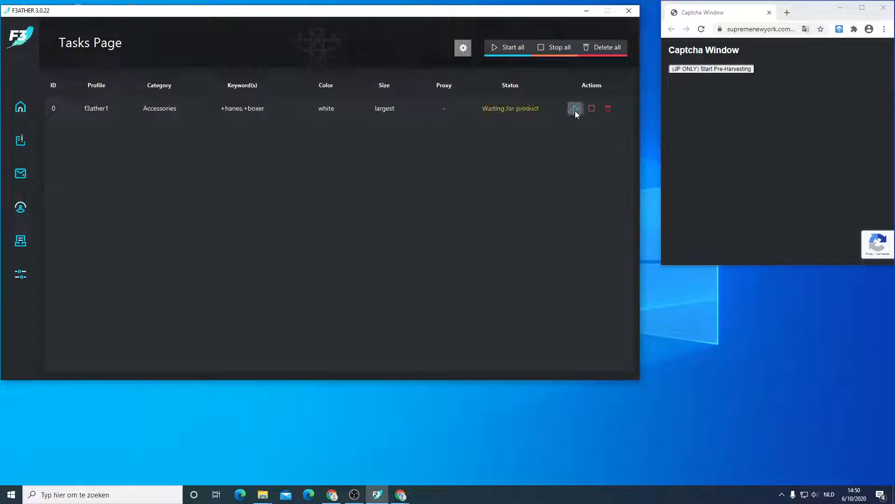